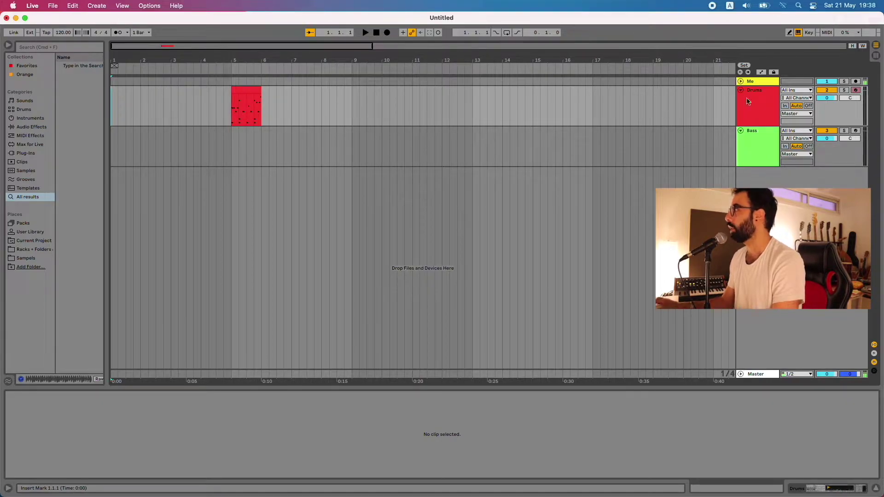
- Create a MIDI clip over the first beat of bar 1 on the Drums track and loop that beat
click(763, 148)
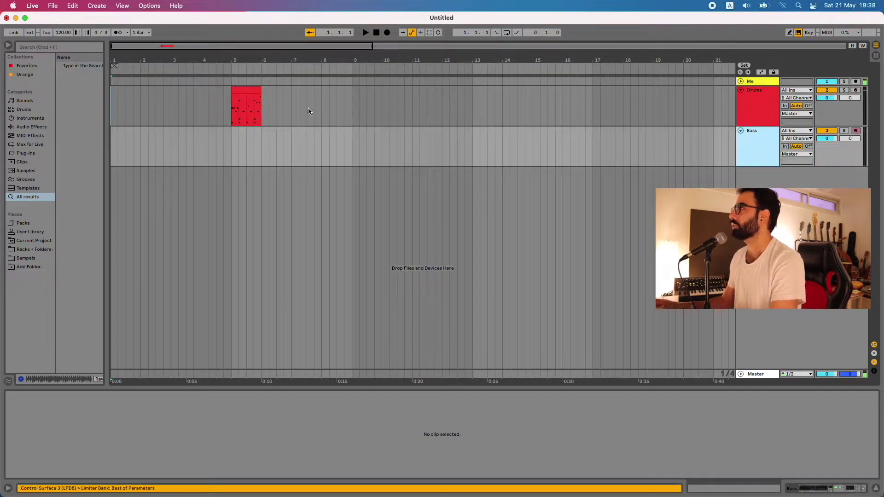
scroll(115, 60, up, 5)
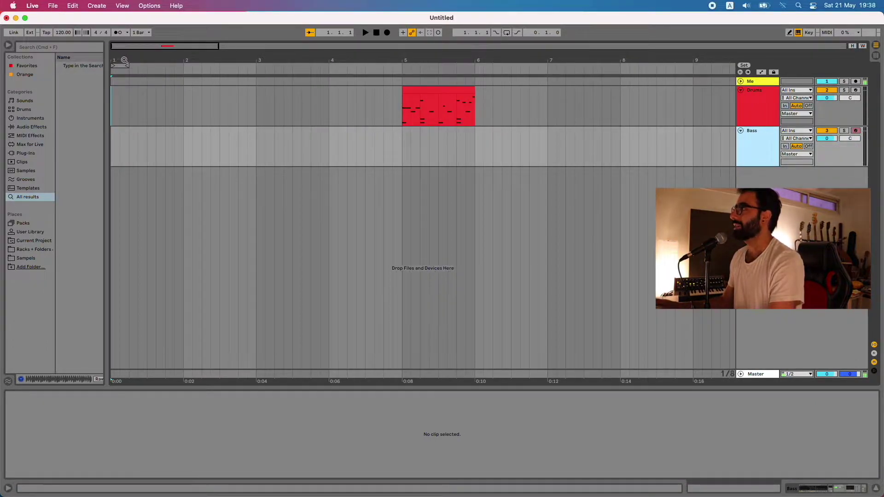
scroll(129, 59, up, 4)
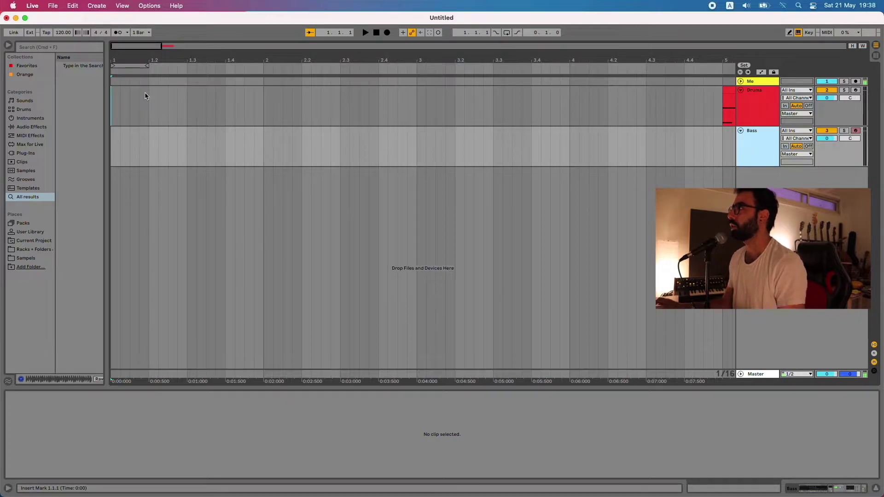
drag(147, 96, 108, 99)
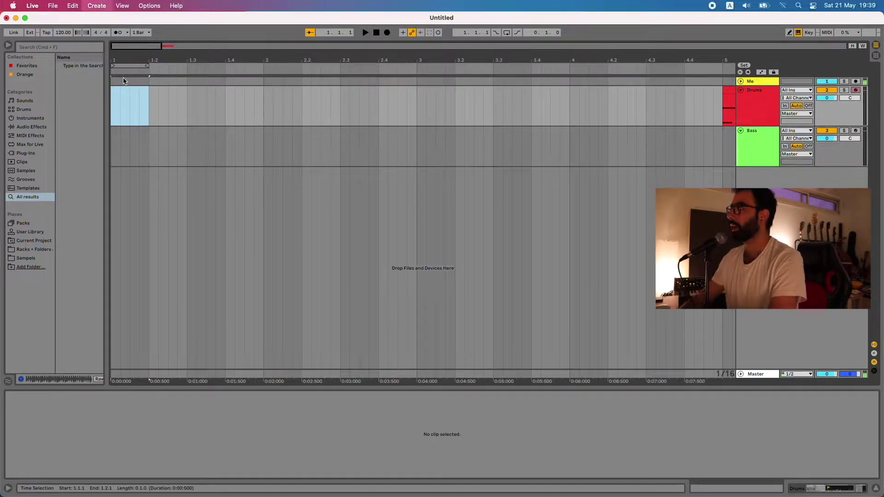
key(super+shift+m)
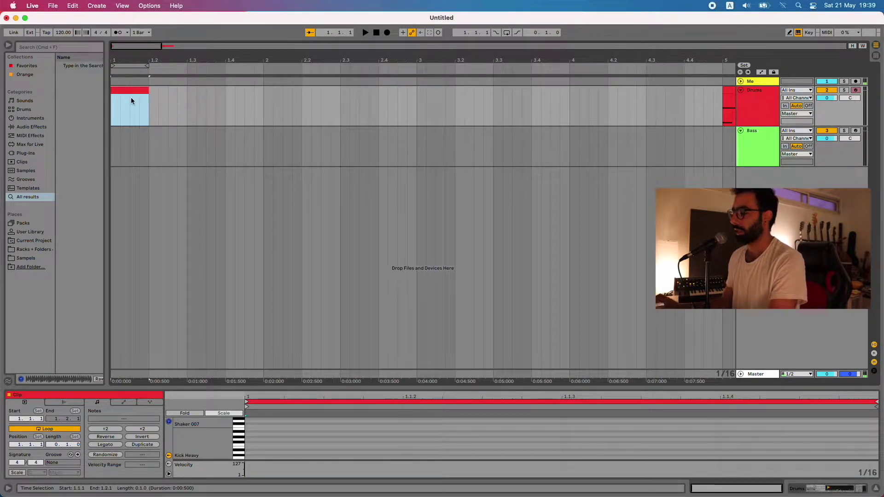
key(super+l)
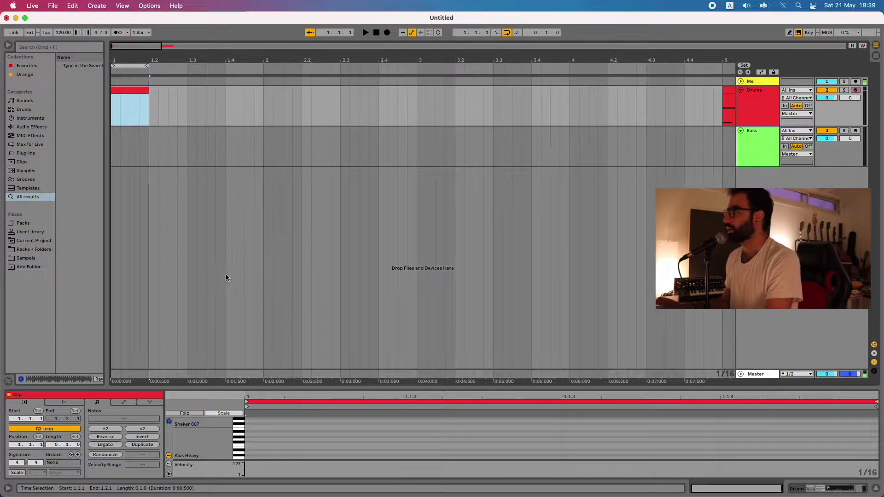
- Add a sixteenth-long Kick Heavy note at the start of the Drums clip and play the loop
drag(293, 386, 286, 230)
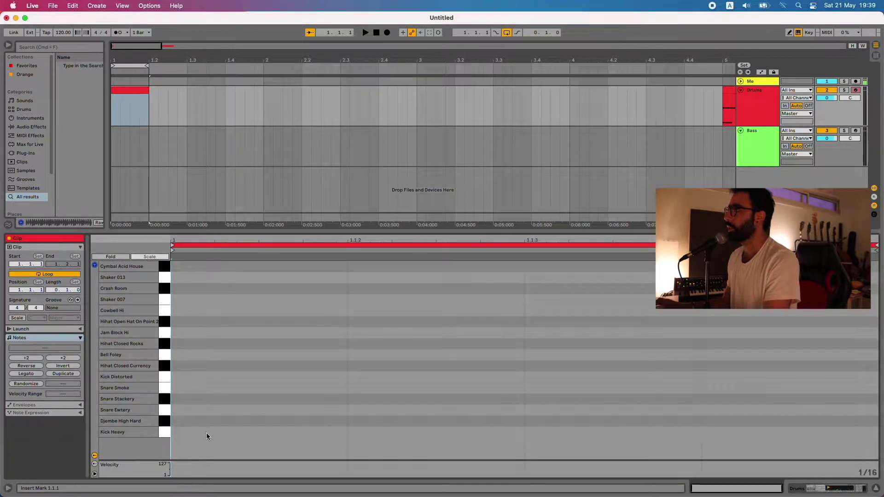
double_click(208, 432)
click(130, 87)
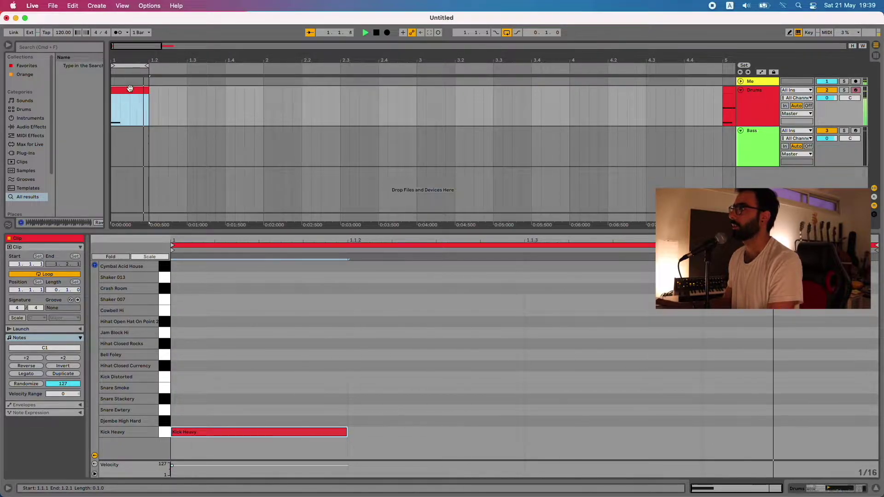
click(131, 89)
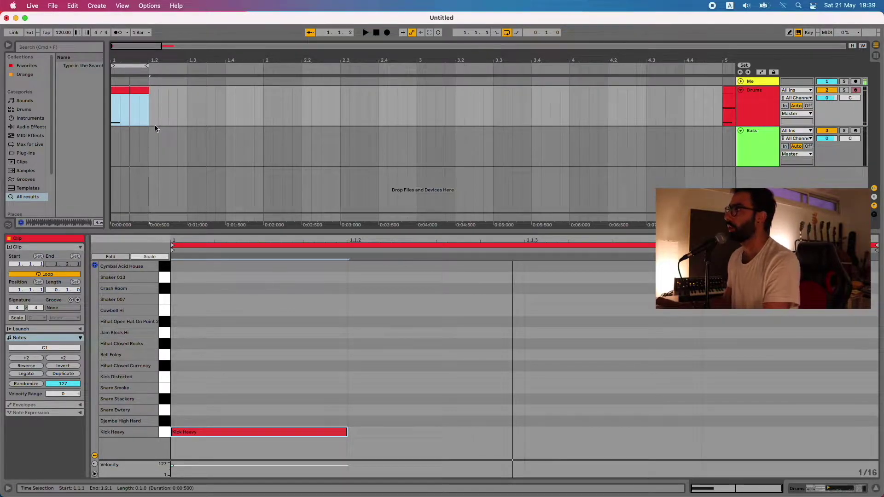
- Create a matching one-beat MIDI clip at 1.1.1 on the Bass track
drag(242, 231, 243, 318)
click(145, 151)
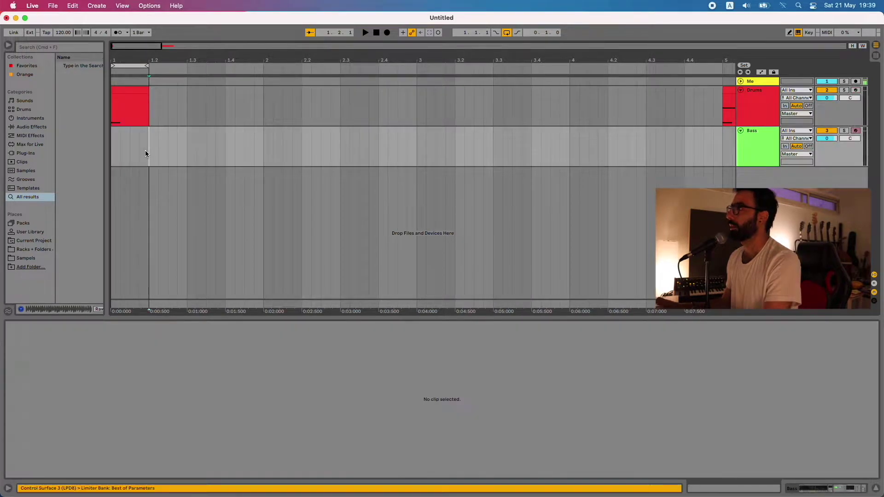
drag(148, 150, 106, 151)
key(super+shift+m)
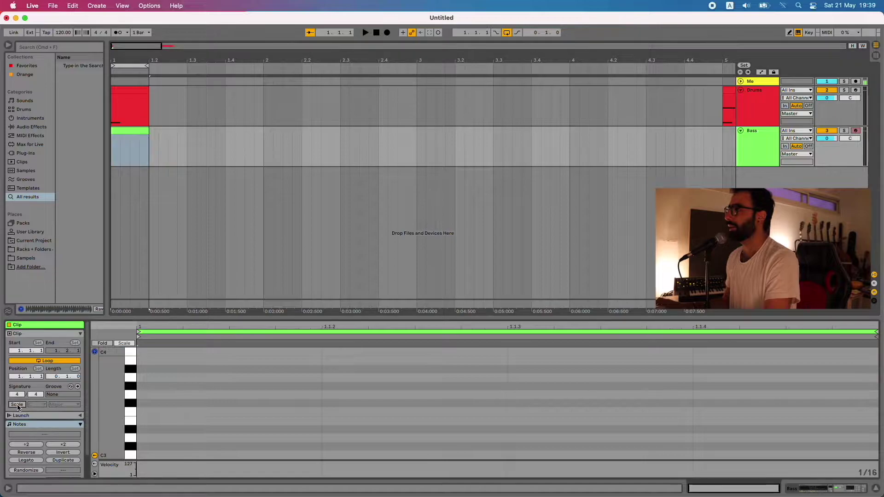
- Turn on the scale for the Bass clip and set it to F Minor
click(17, 404)
click(37, 404)
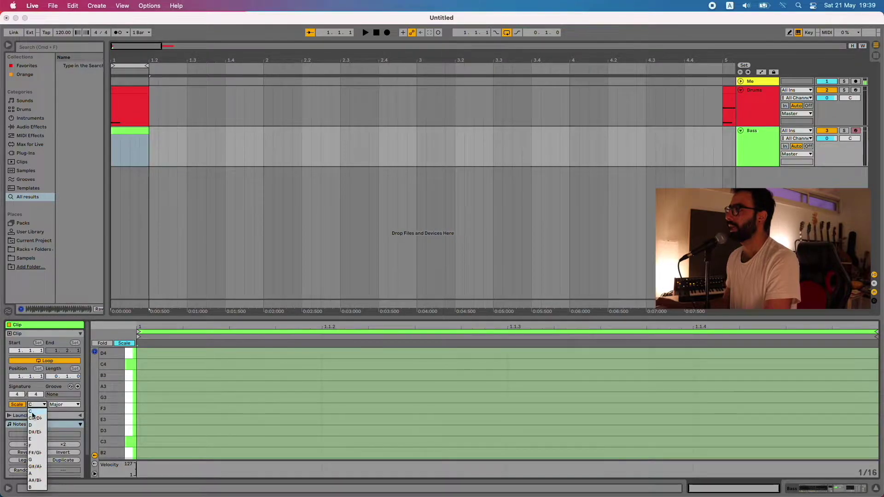
click(37, 446)
click(62, 405)
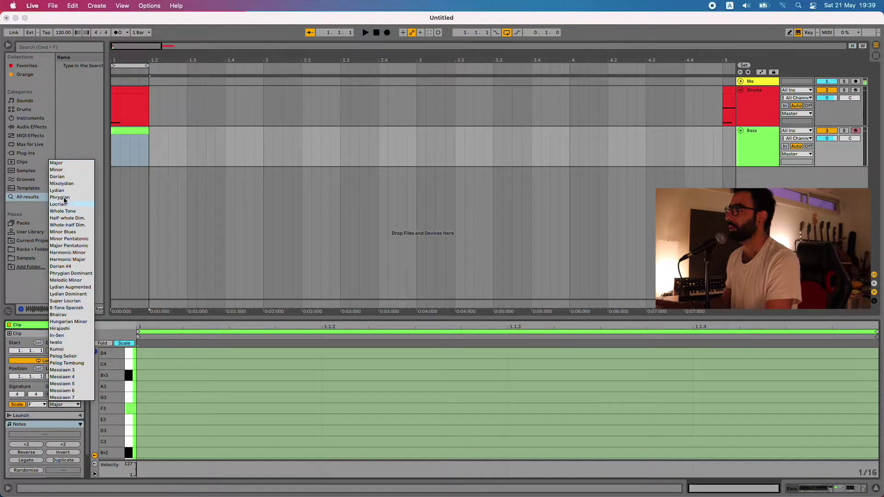
click(65, 169)
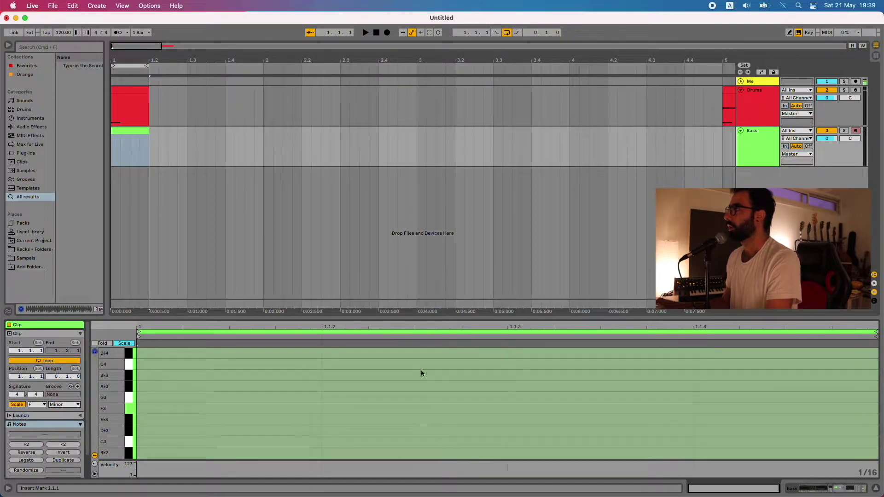
- Add a sixteenth-long B♭2 note at 1.1.3 in the Bass clip and show the Bass and Drums clips together for editing
double_click(571, 455)
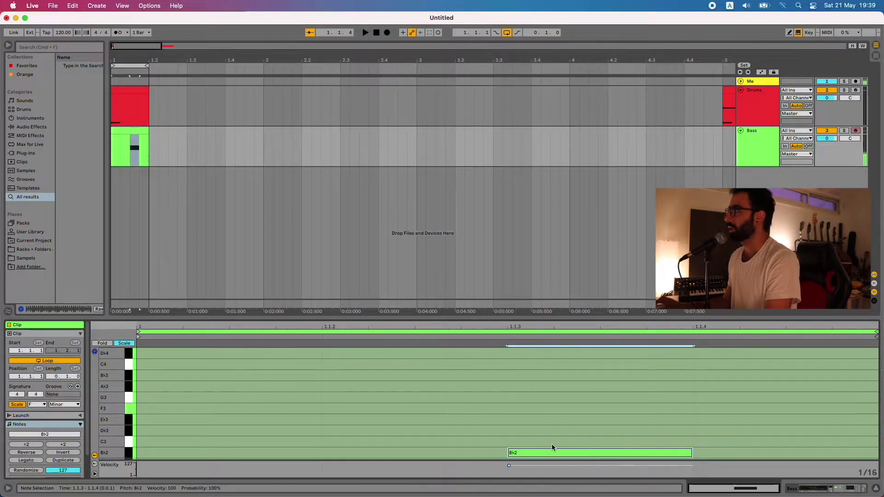
click(122, 139)
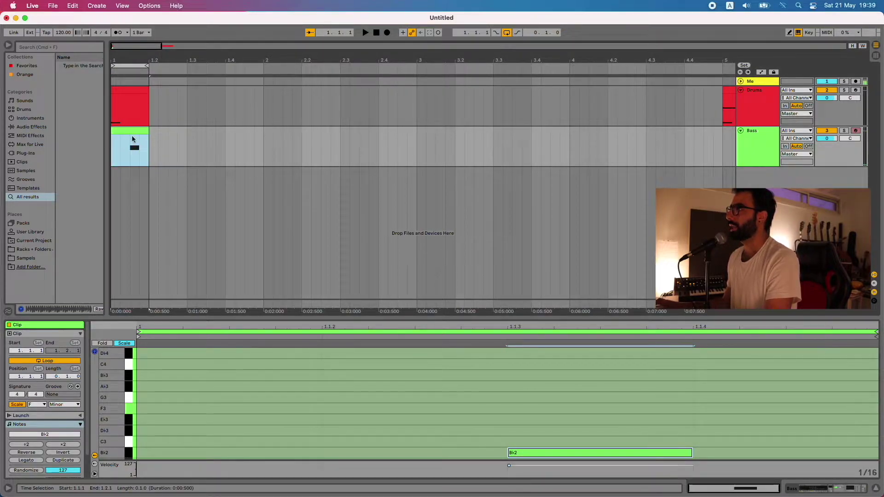
shift+click(133, 91)
drag(361, 316, 344, 173)
drag(140, 337, 166, 363)
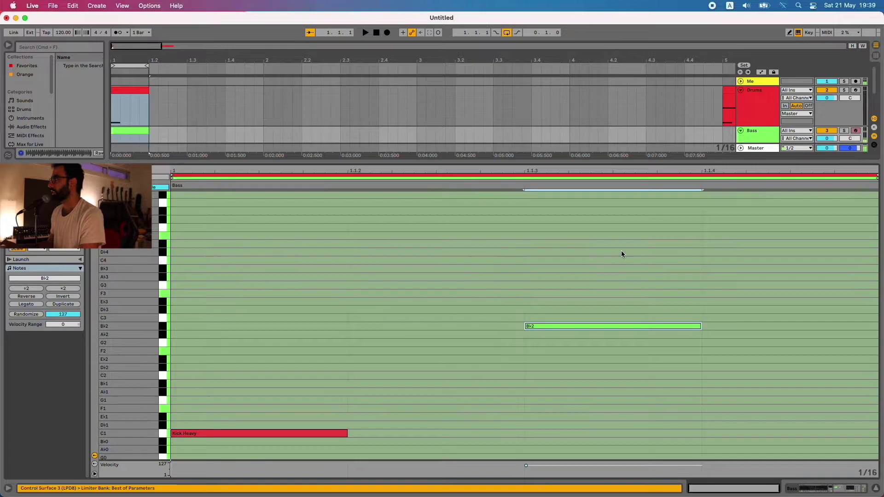
- Transpose the bass note at 1.1.3 down to F2 and play the loop with the kick
key(Down)
key(Down)
key(Down)
key(Down)
key(Down)
key(Down)
key(Down)
key(Down)
key(Down)
key(Down)
key(Down)
key(Up)
key(Up)
key(Up)
key(Up)
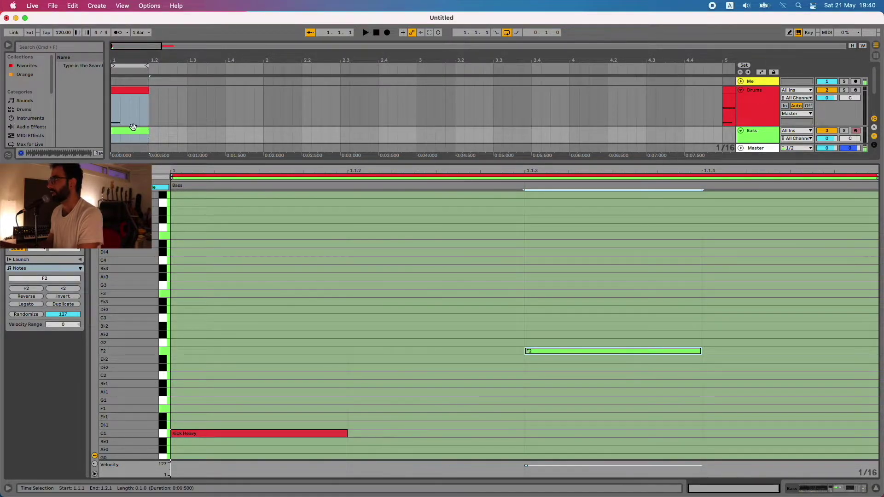
key(space)
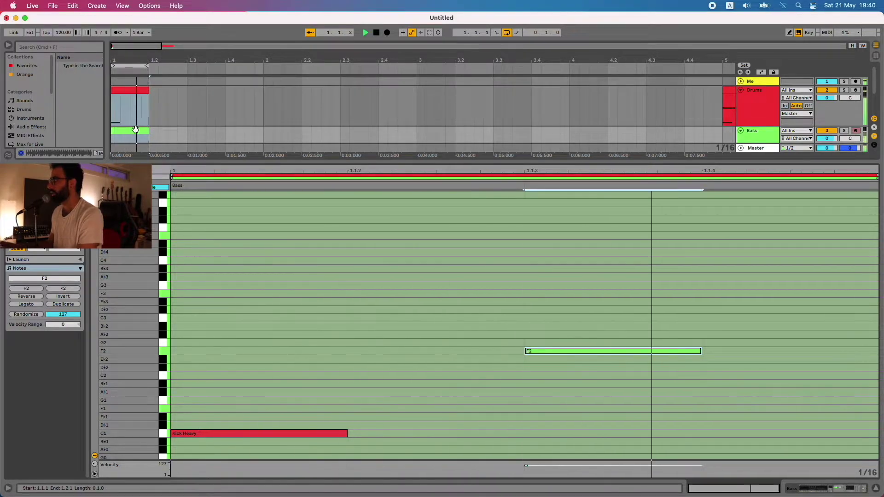
key(space)
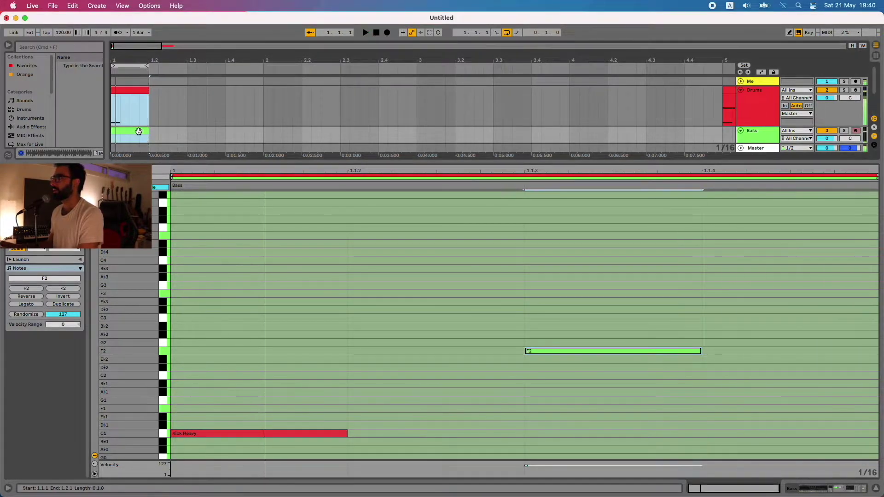
- Duplicate the one-note Bass clip and move the copy to the start of bar 2
click(139, 133)
key(super+d)
drag(199, 161, 198, 243)
drag(170, 133, 284, 134)
- Change the first Bass clip's pattern to F2 notes at 1.1.2 and 1.1.4, and play it with the kick
click(124, 141)
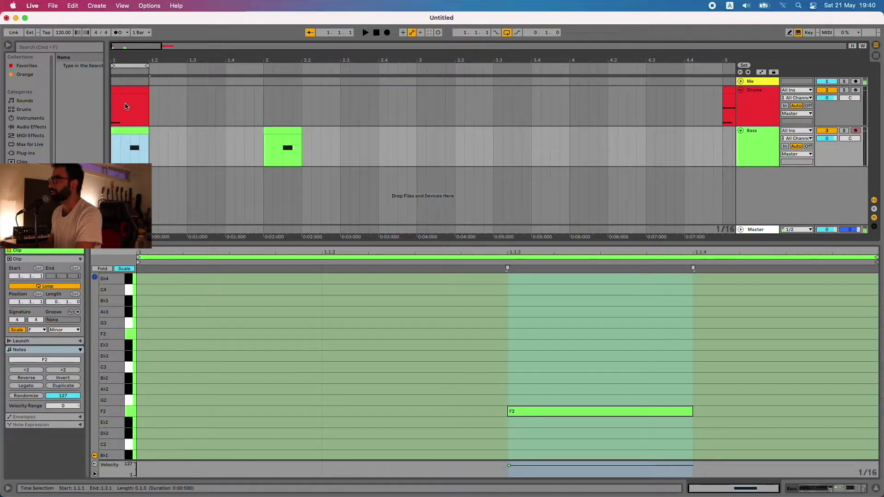
shift+click(131, 91)
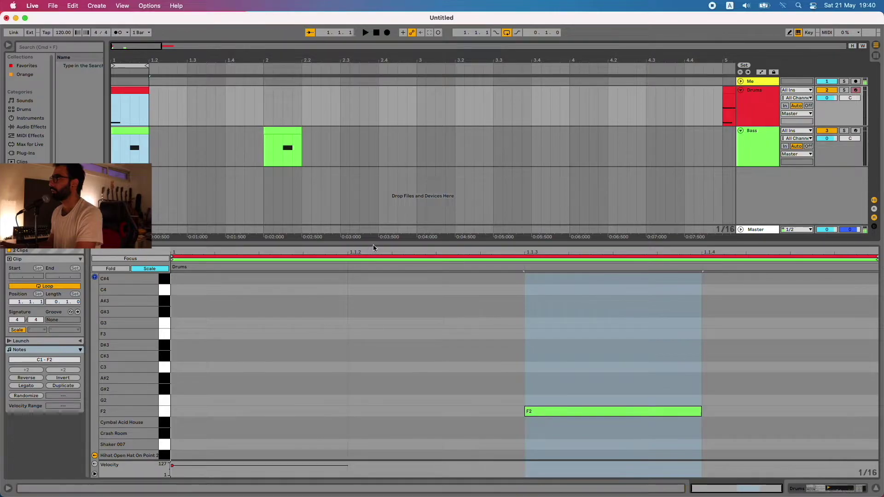
drag(376, 243, 376, 134)
click(562, 303)
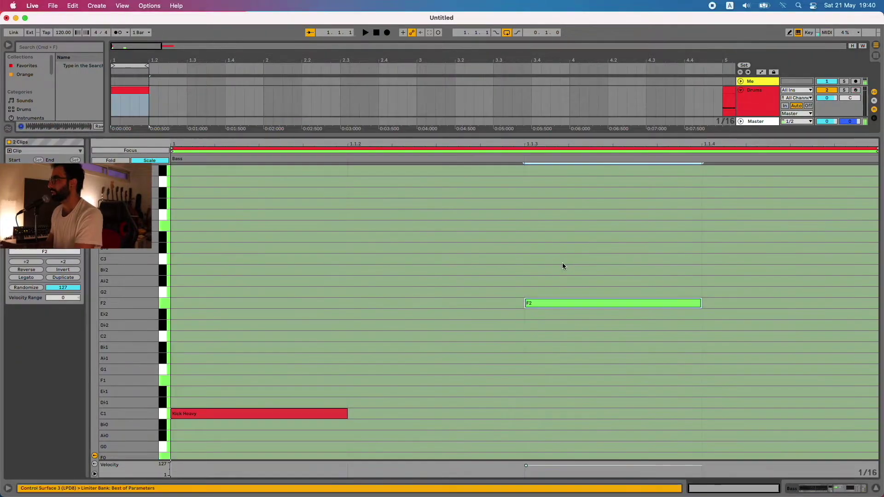
key(Left)
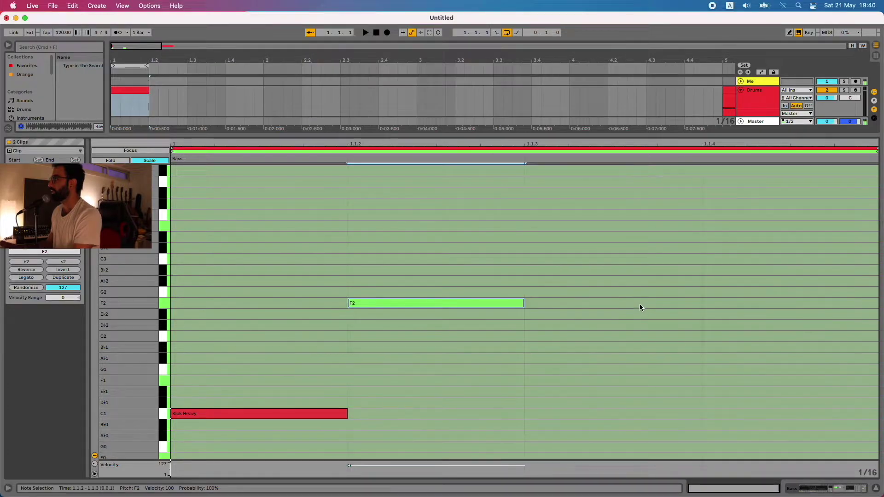
double_click(730, 303)
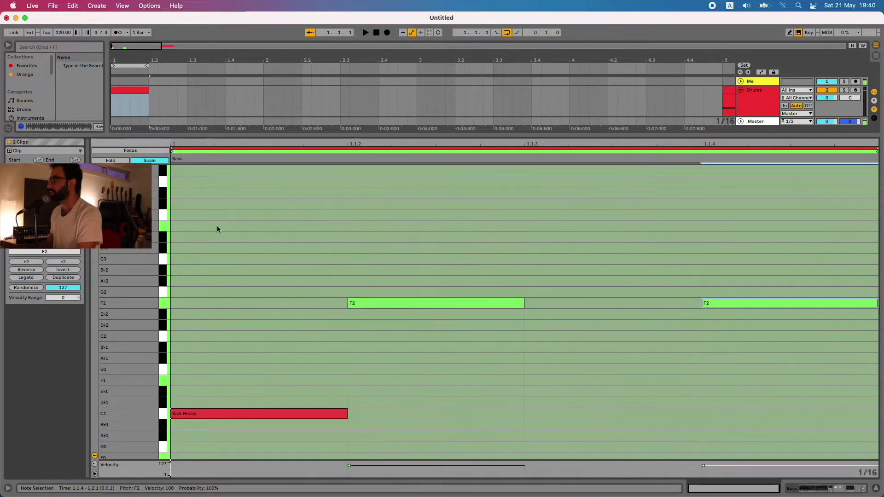
key(space)
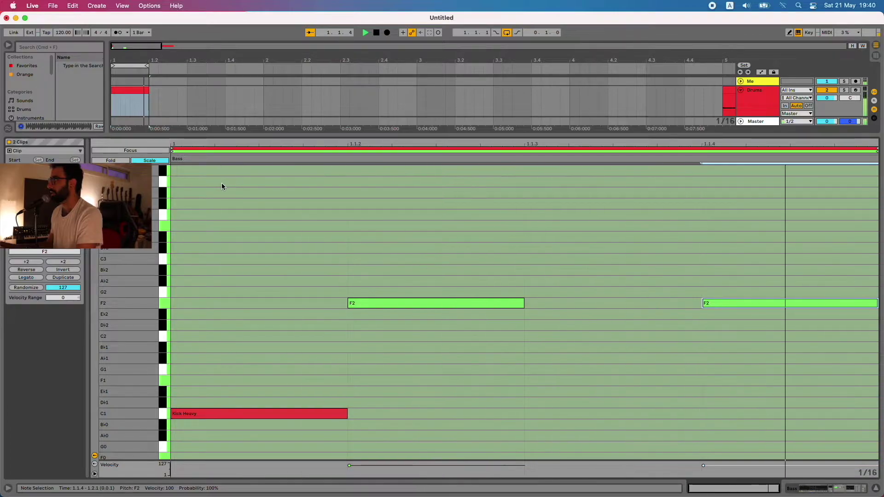
drag(298, 135, 298, 249)
key(space)
- Move the two-note Bass clip to beat 1.4 and paste a copy of it back at 1.1.1
click(176, 140)
click(130, 137)
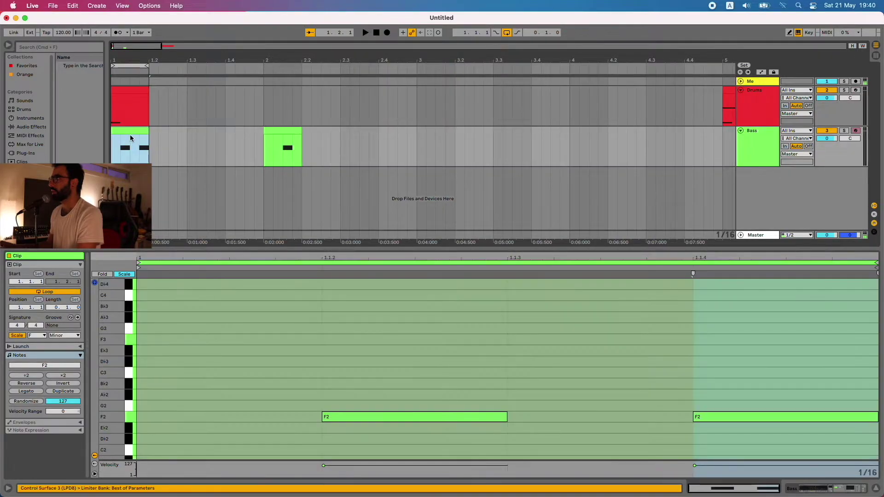
drag(130, 134, 247, 135)
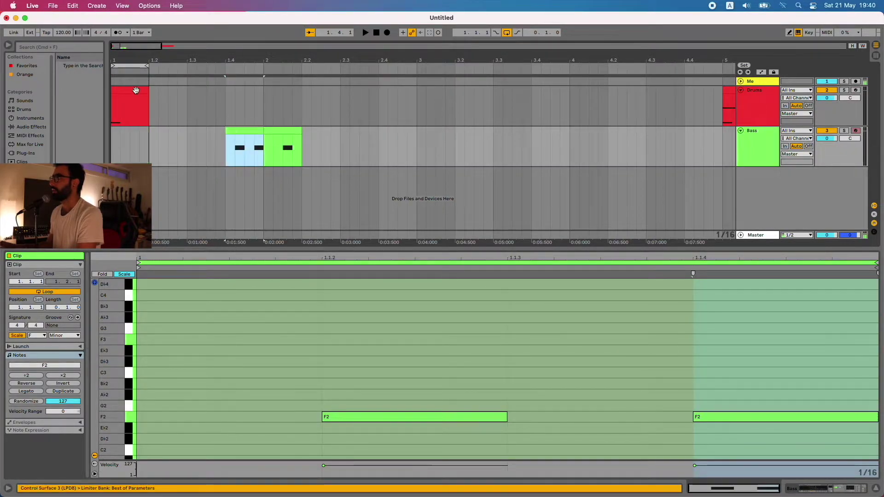
click(145, 140)
click(230, 137)
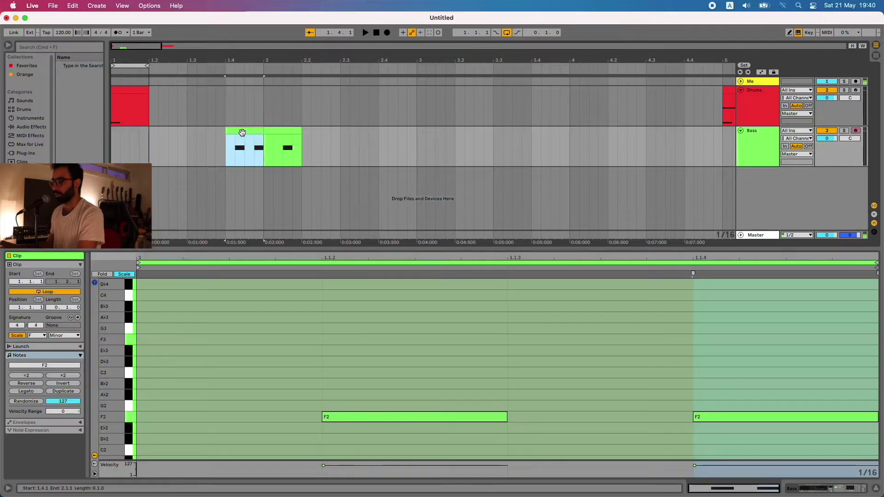
click(113, 137)
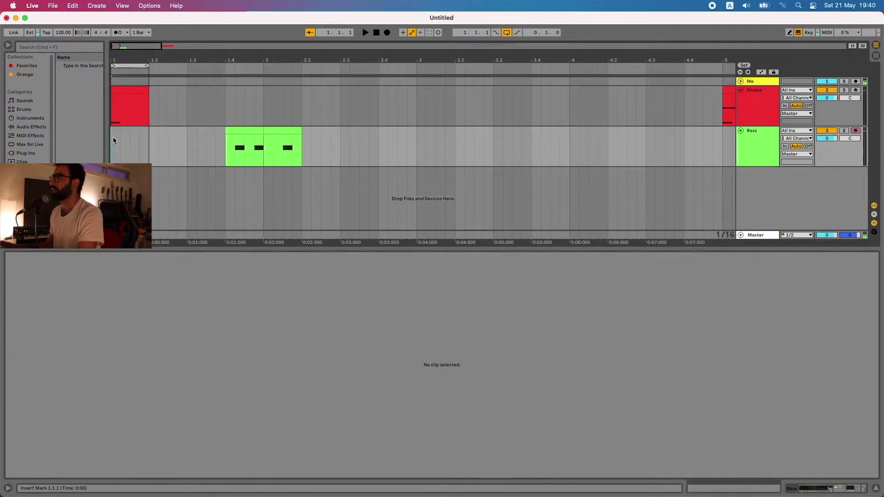
key(super+v)
- Add an F2 note at 1.1.3 in the first Bass clip and play it together with the Drums clip
double_click(573, 417)
click(134, 132)
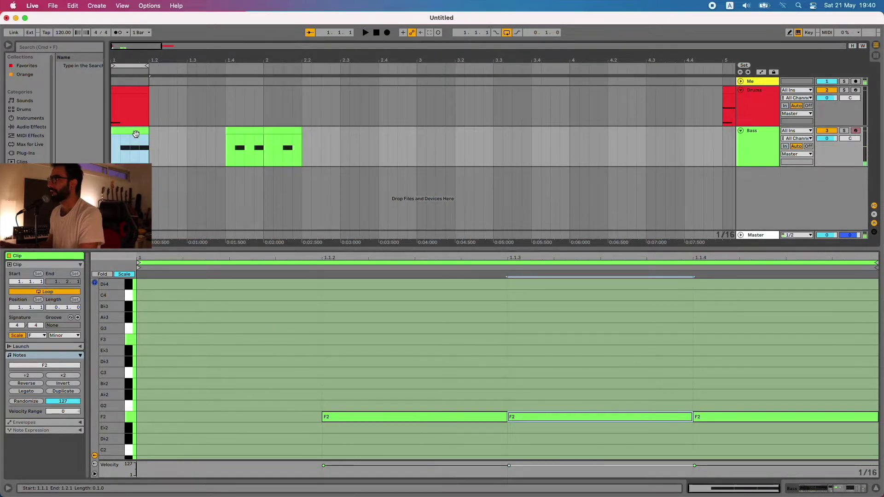
shift+click(122, 89)
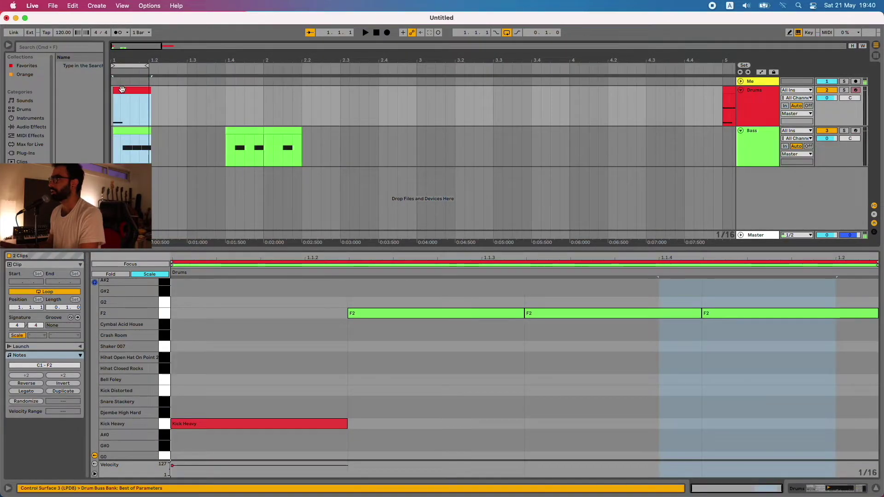
click(123, 91)
key(space)
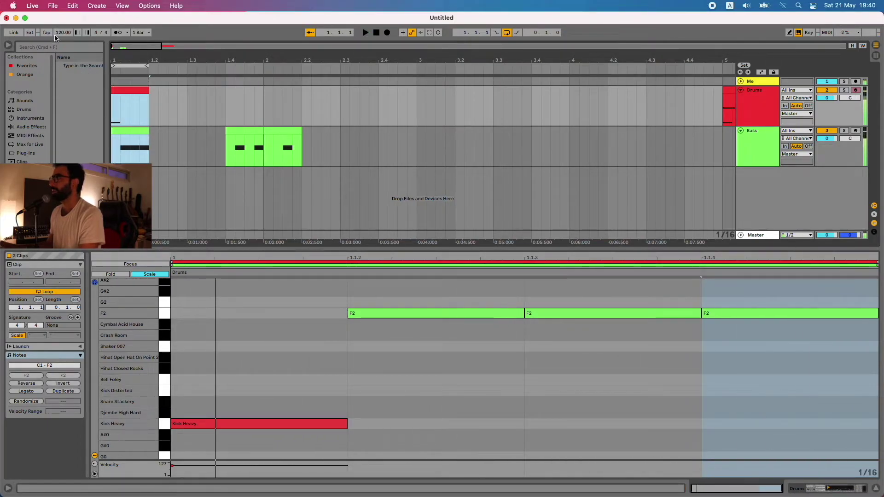
- Try playing the loop at a tempo of 140 BPM and undo the tempo change
drag(63, 32, 63, 23)
key(space)
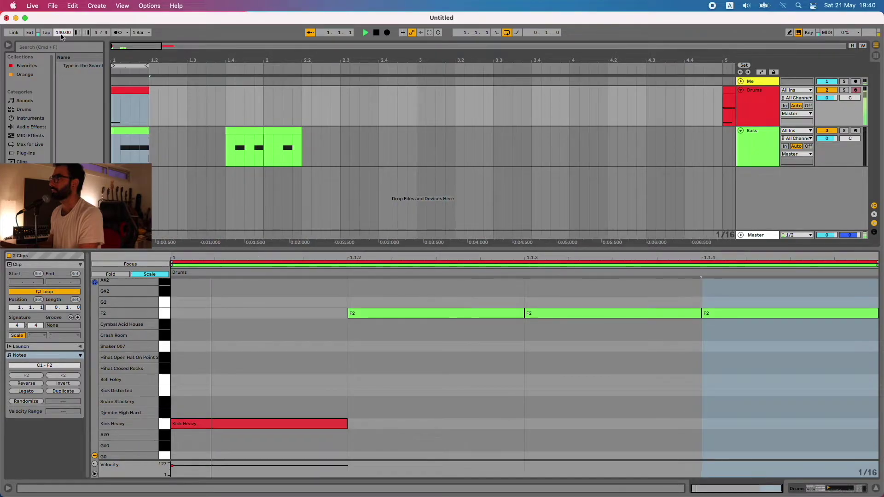
key(space)
key(super+z)
- Move the three-note Bass clip to beat 1.3, directly before the other stored bass clips
click(139, 138)
drag(139, 138, 209, 143)
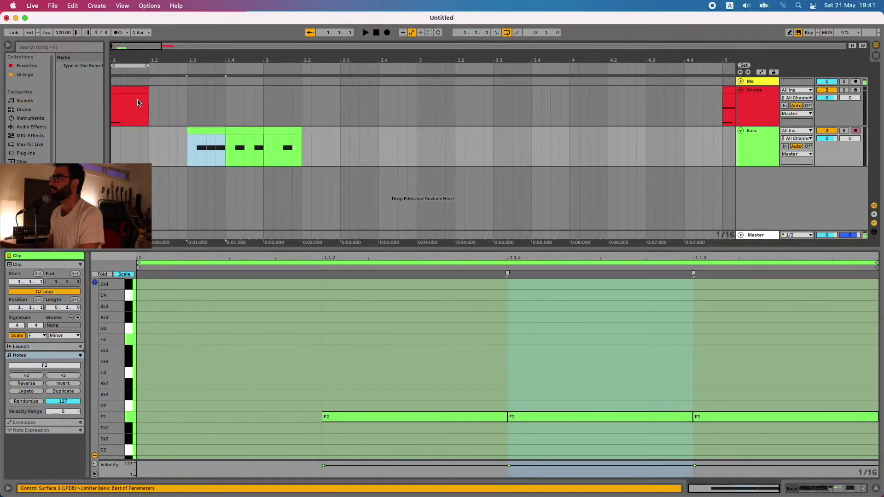
- Paste a copy of the stored single-note Bass clip at 1.1.1 under the one-beat Drums clip
click(288, 133)
click(115, 138)
key(super+v)
- Try the F2 note of the first Bass clip at 1.1.4 and play the loop
click(558, 416)
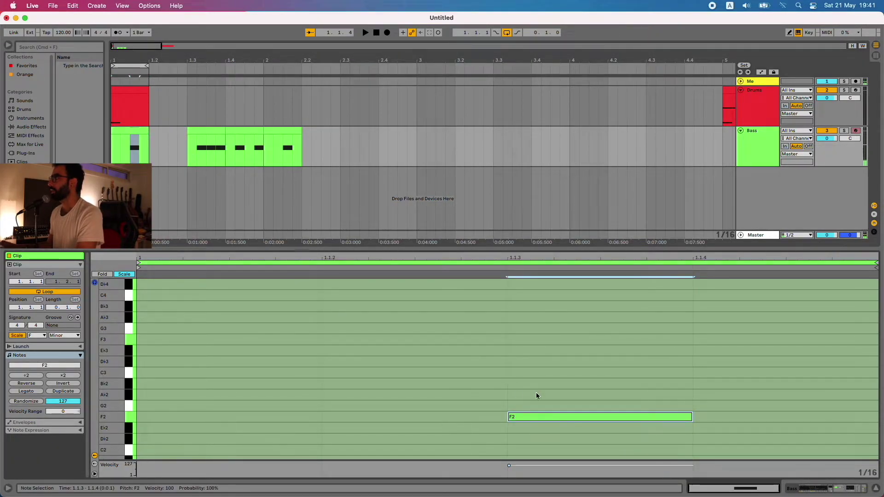
drag(579, 417, 756, 416)
key(space)
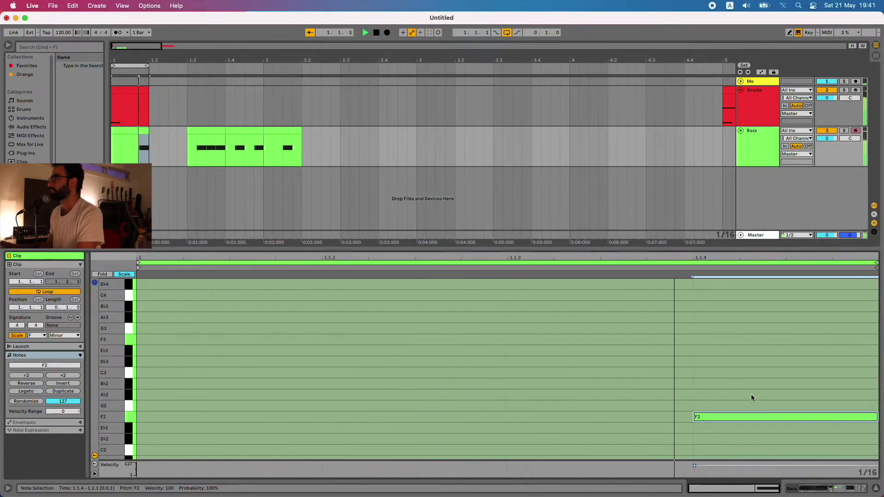
key(space)
- Switch the note grid to 1/16 triplets, move the F2 note to 1.1.3 and shorten it to one triplet step
right_click(609, 383)
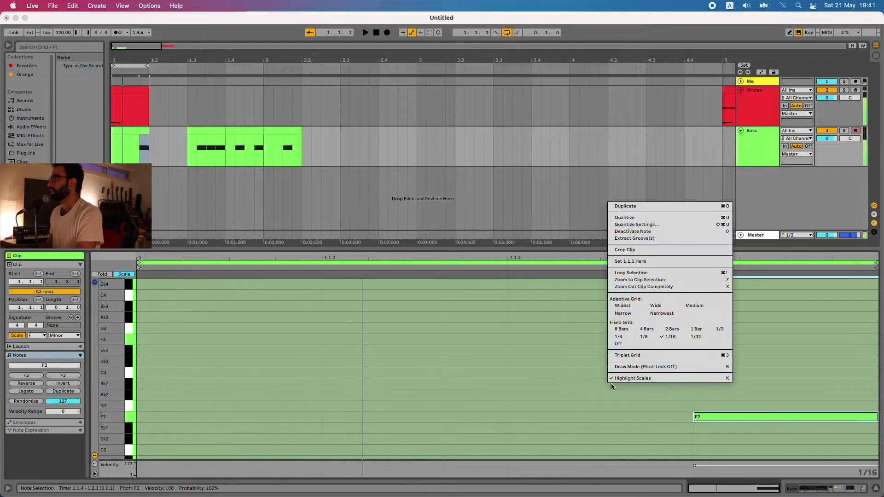
click(638, 357)
drag(744, 422, 588, 421)
drag(691, 418, 630, 418)
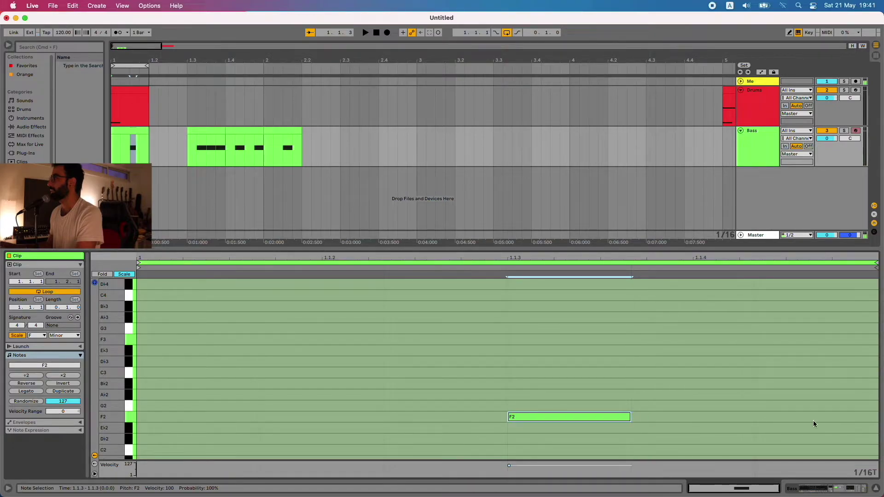
- Show the first Drums and Bass clips together in the note editor with the kick and F2 notes both in view
click(147, 137)
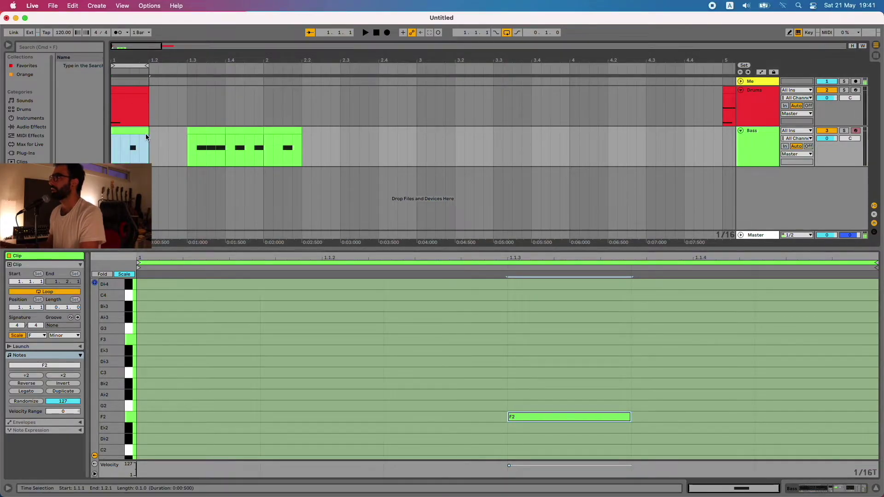
shift+click(121, 94)
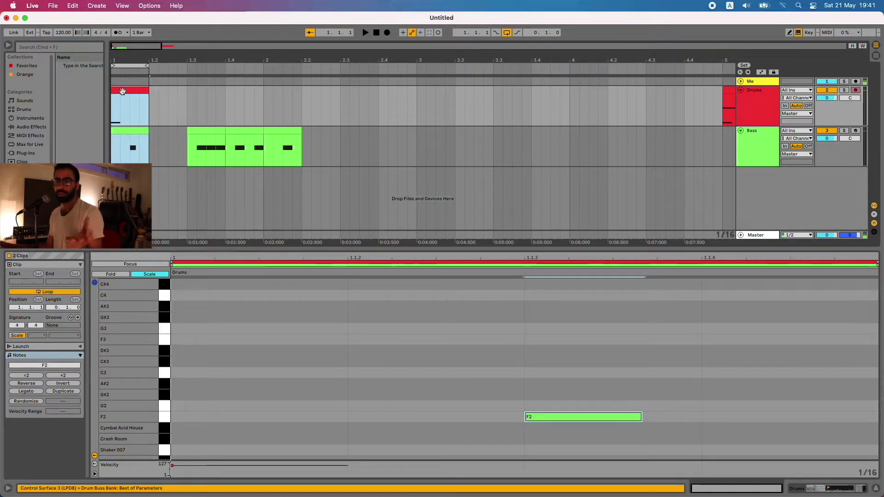
click(559, 416)
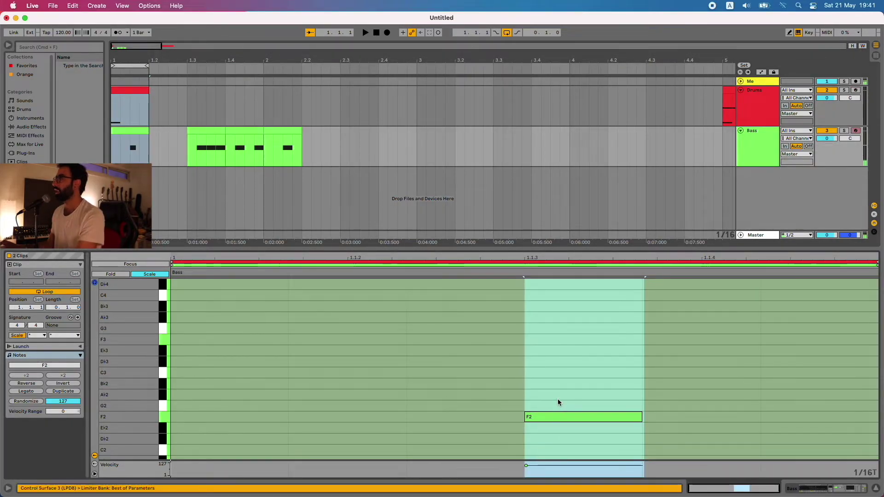
scroll(516, 397, down, 10)
scroll(515, 399, up, 6)
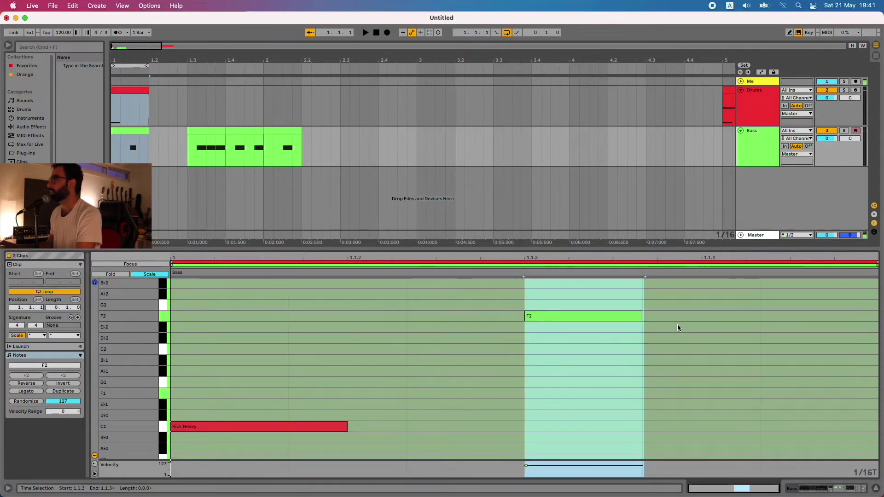
- Add a second F2 note on the last 1/16 triplet of the first Bass clip and play it with the kick
click(646, 329)
double_click(783, 317)
key(space)
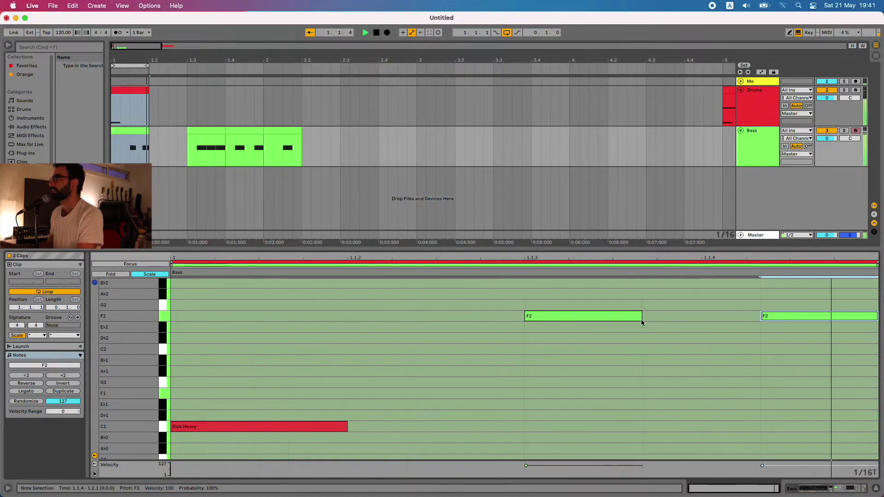
click(130, 139)
key(space)
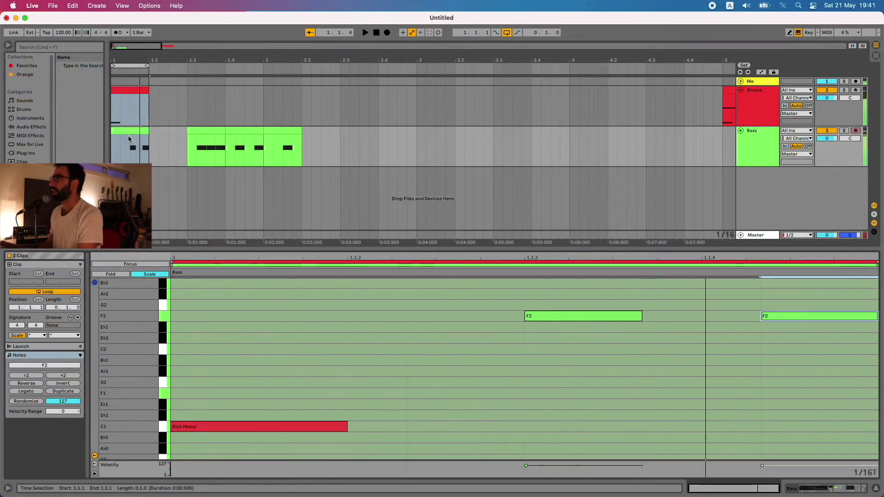
- Move the stored single-note Bass clip to 5.1.1, beneath the full drum pattern
key(minus)
key(minus)
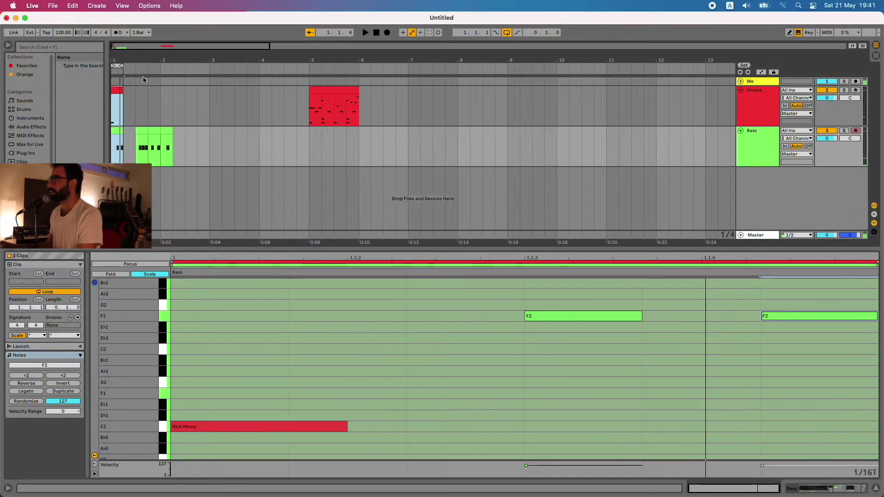
click(144, 132)
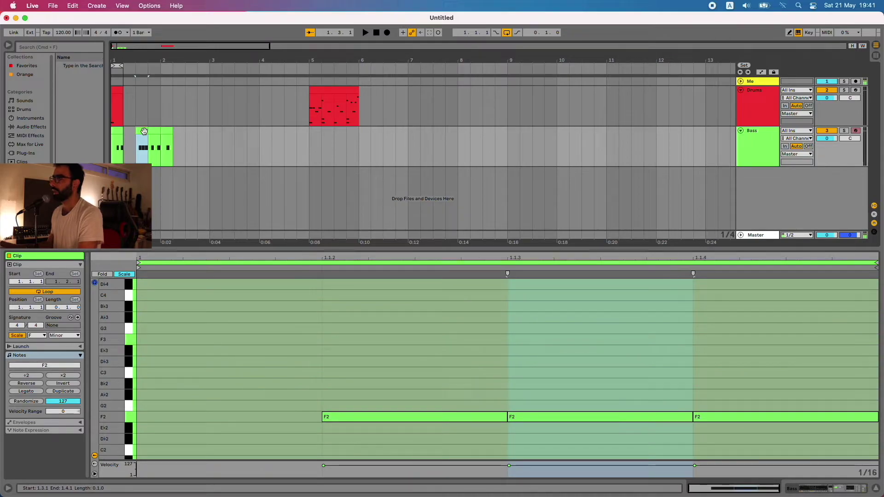
click(167, 133)
drag(167, 133, 358, 135)
- Duplicate the single-note Bass clip to fill bar 5, loop that bar and play it
key(super+d)
key(super+d)
key(super+d)
key(super+l)
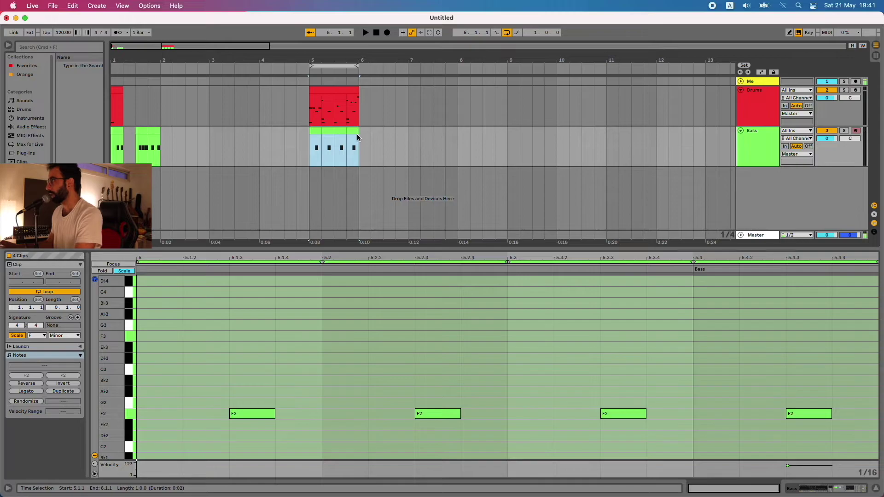
key(space)
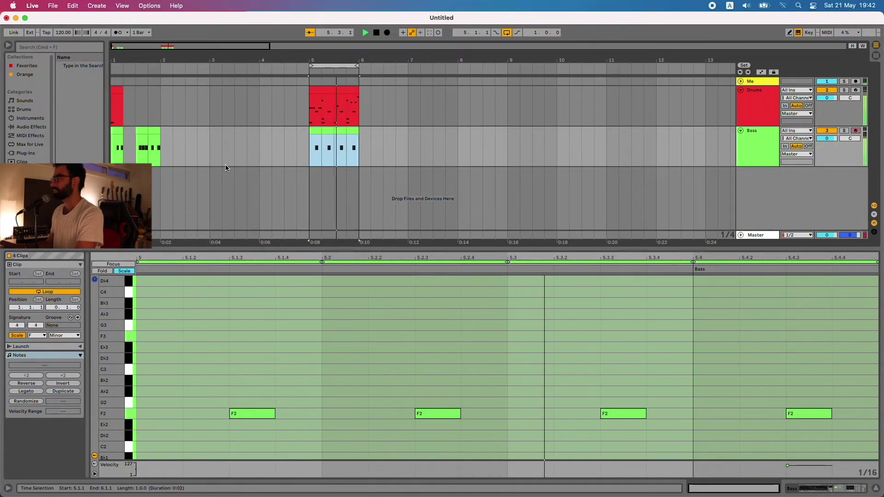
key(space)
- Replace the bass in bar 5 with the stored two-note clip, duplicated to fill the bar, and play it
shift+click(367, 143)
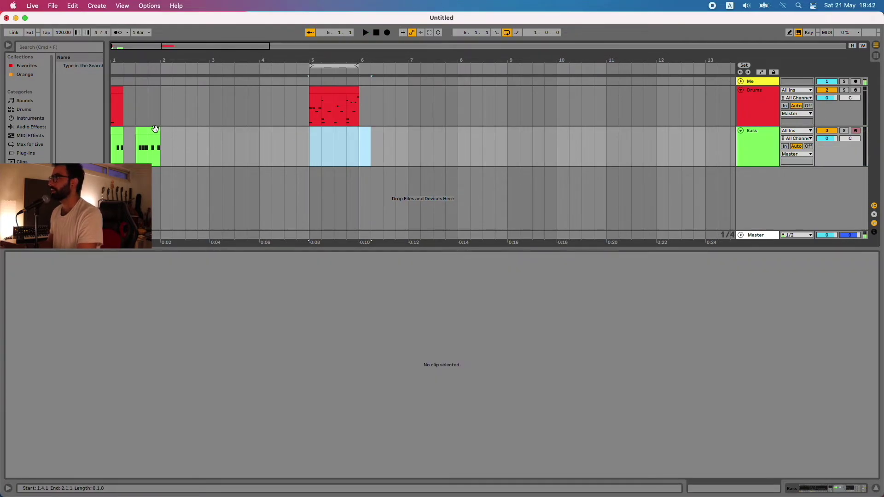
click(155, 131)
drag(155, 131, 314, 131)
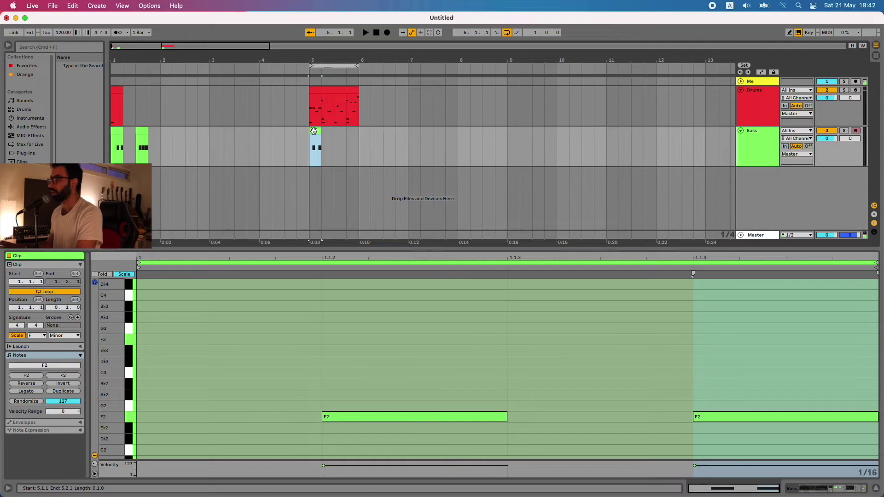
key(super+d)
key(super+d)
key(super+d)
click(311, 138)
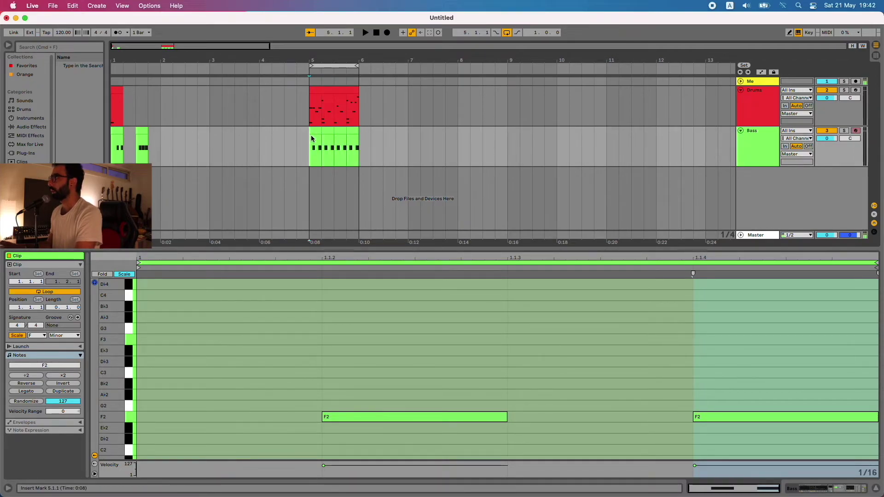
key(space)
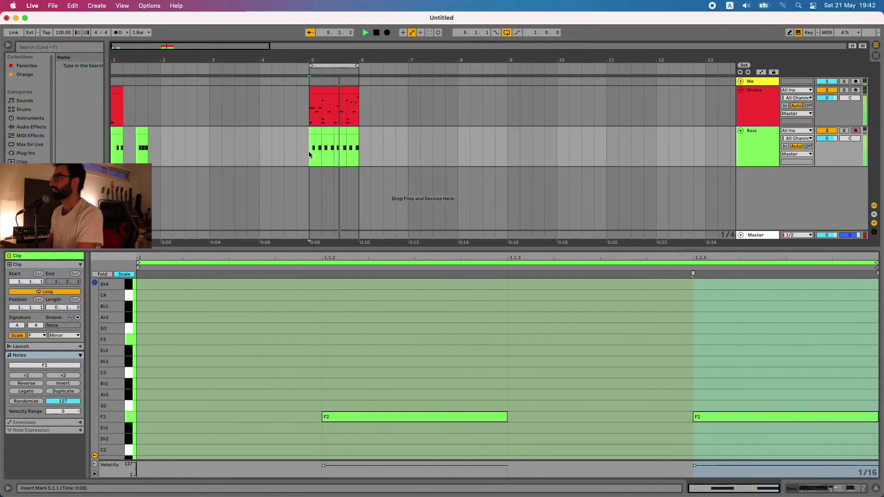
key(space)
- Replace the bass in bar 5 with the stored three-note clip, duplicated across the bar, and play it with the drums
drag(306, 148, 393, 146)
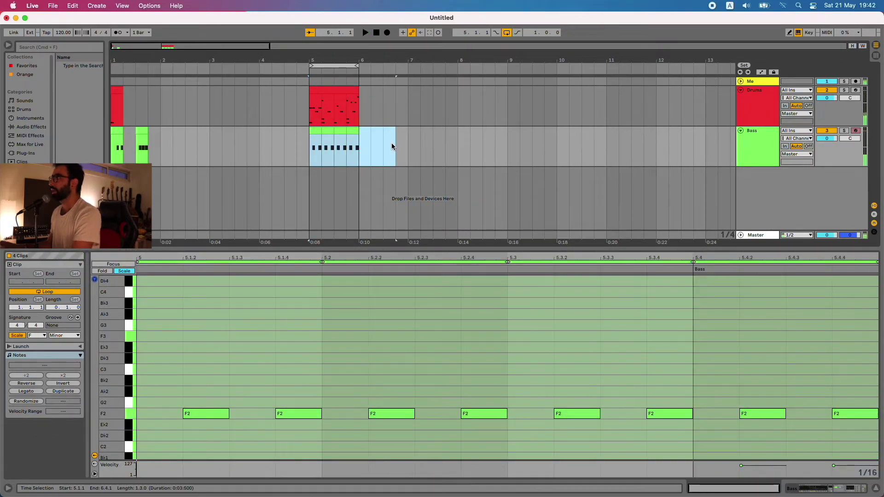
key(Delete)
drag(143, 138, 316, 139)
key(super+d)
key(super+d)
key(super+d)
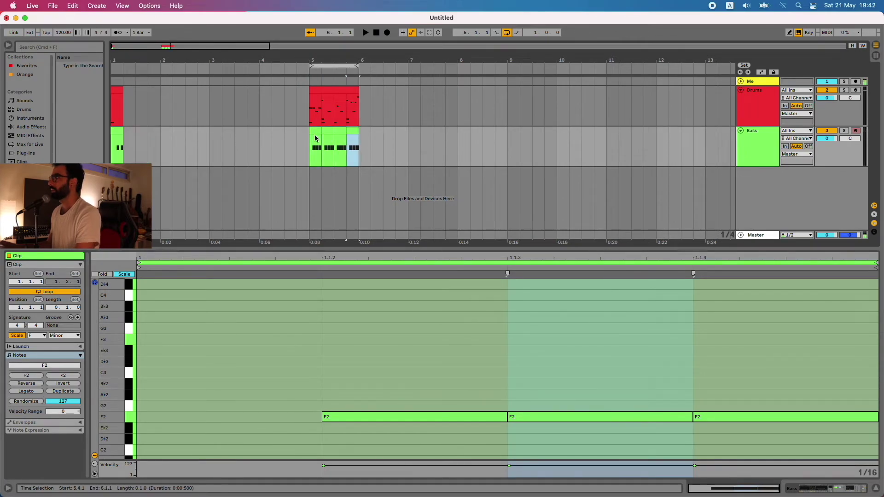
click(308, 138)
key(space)
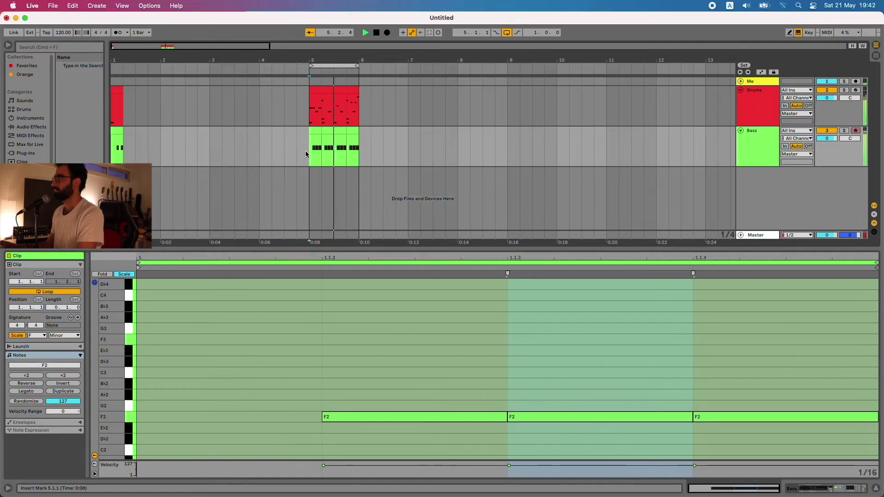
- Replace the bass in bar 5 with the triplet Bass clip from 1.1.1, duplicated to fill the bar, and play the loop
drag(298, 154, 374, 142)
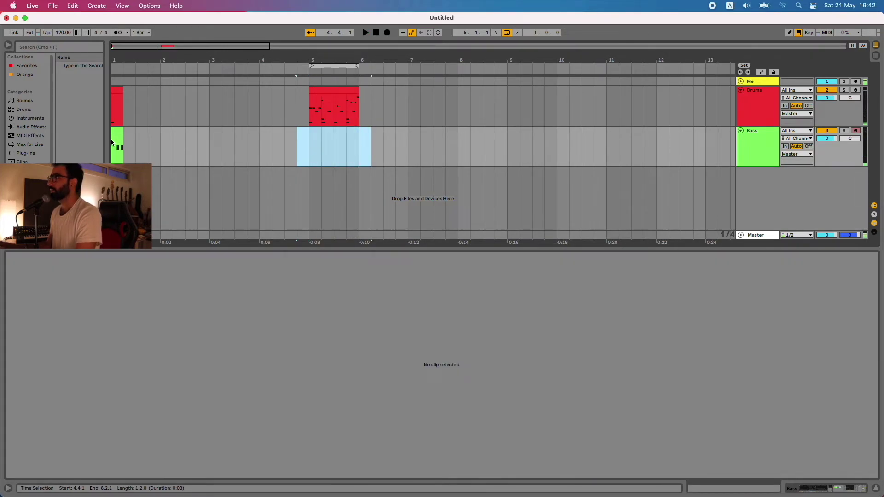
click(116, 132)
drag(118, 133, 315, 146)
key(super+d)
key(super+d)
key(super+d)
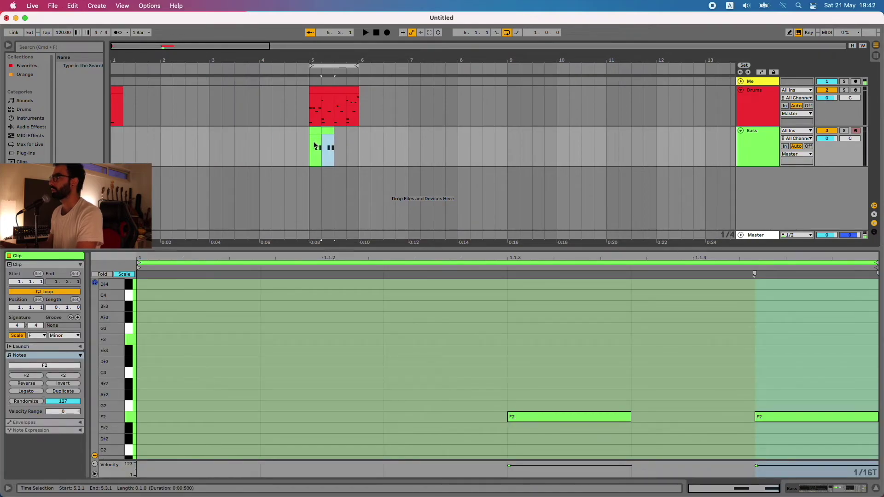
click(309, 147)
key(space)
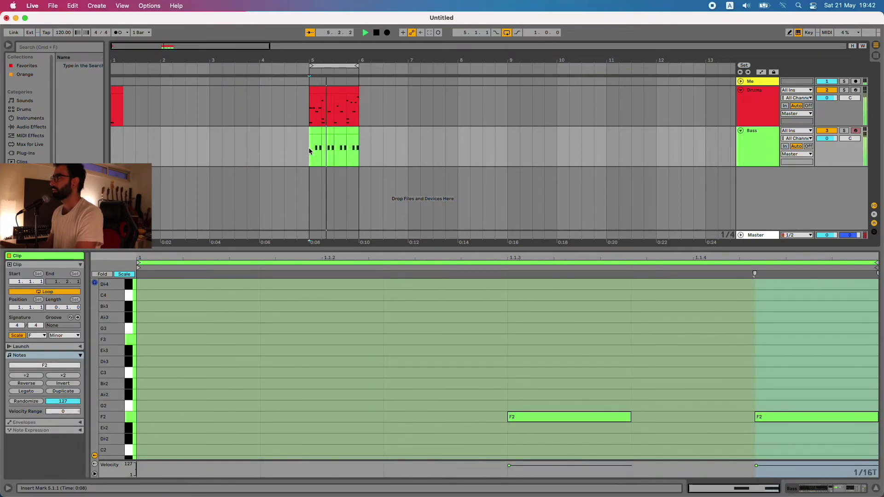